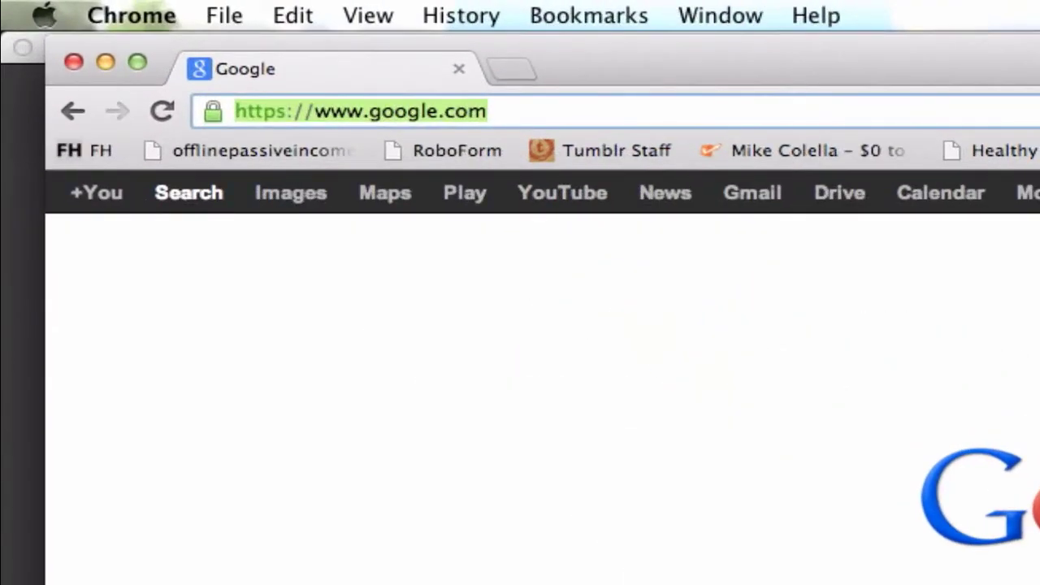
Load the duplicatefilesoftware.com website in Chrome's address bar
text(duplicatef)
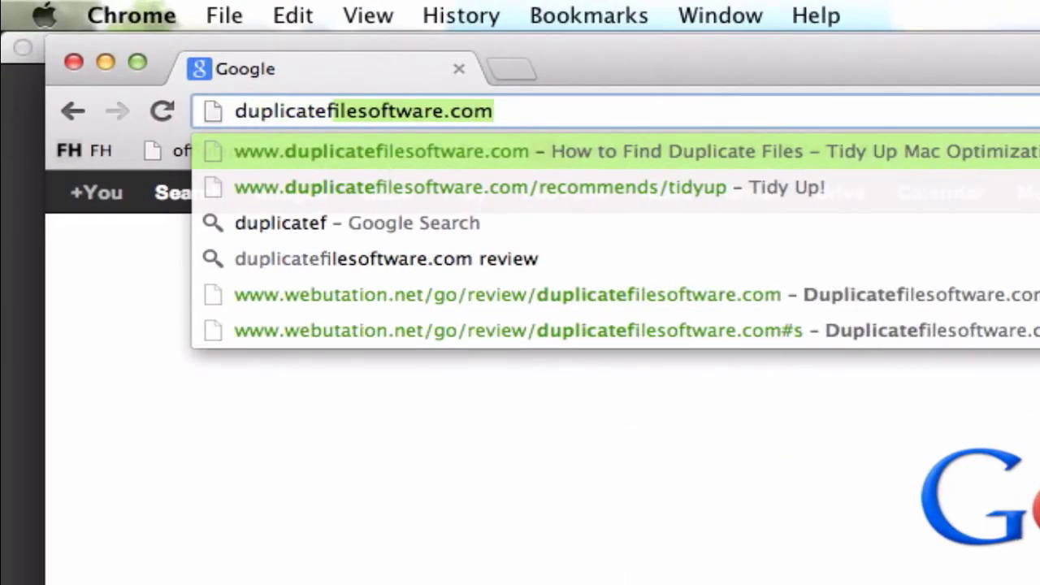
text(ilesoftware.)
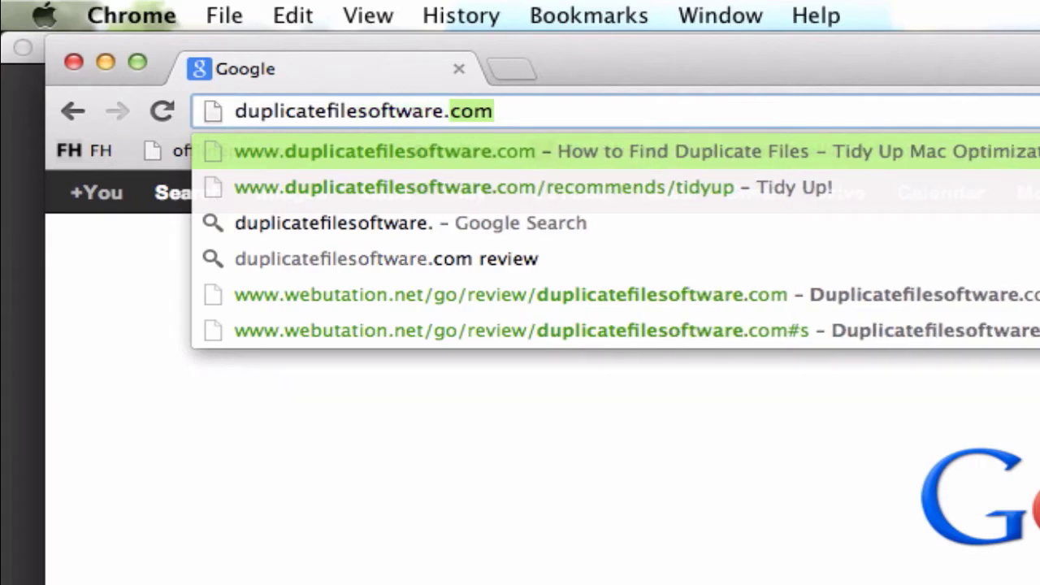
key(Return)
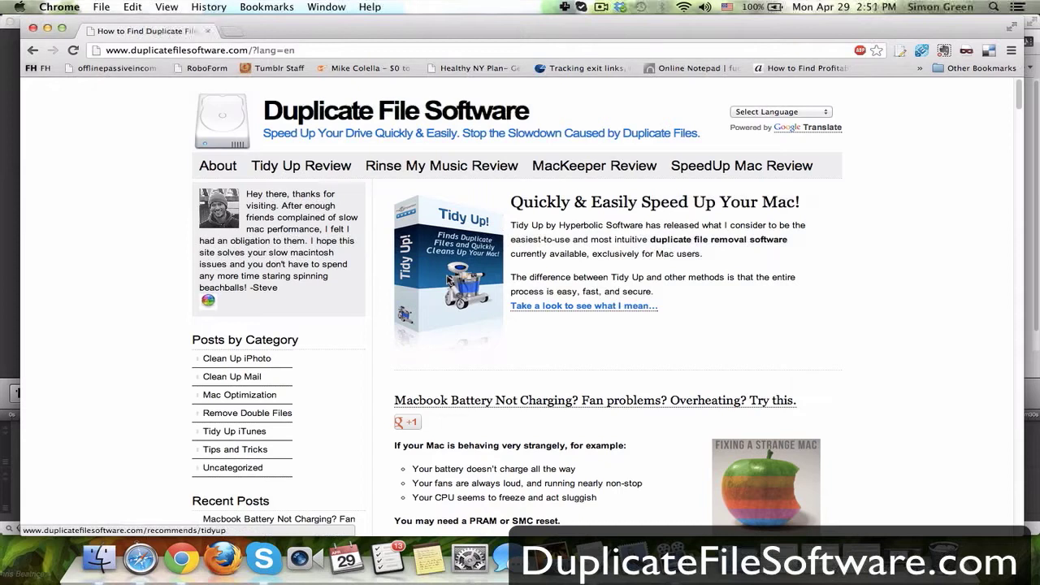
Follow the 'Take a look to see what I mean...' link to the Tidy Up product page
click(449, 279)
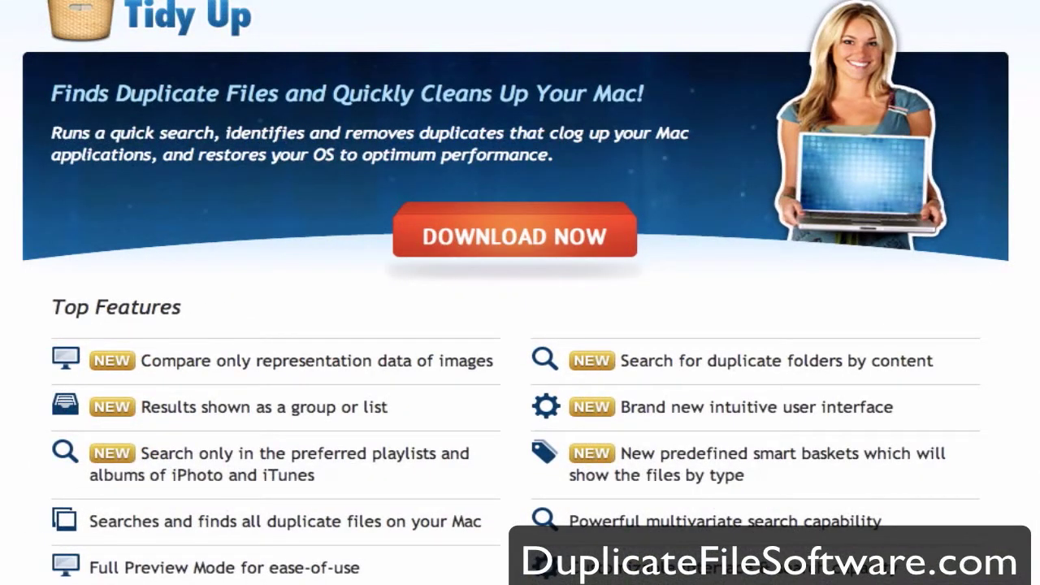
Start the Tidy Up download, cancel it, and bring up Launchpad
scroll(520, 293, down, 4)
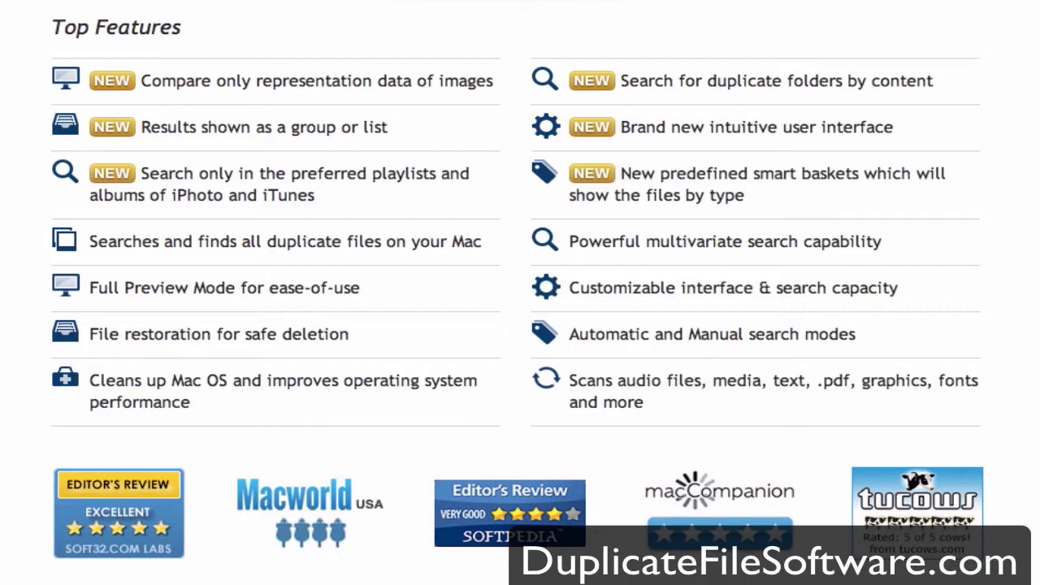
scroll(520, 293, up, 4)
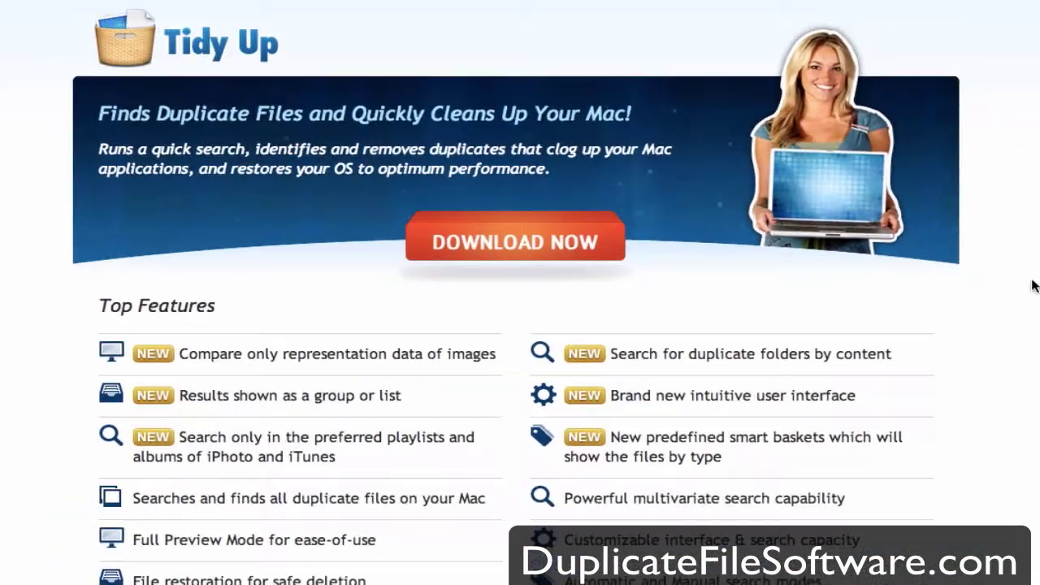
click(516, 255)
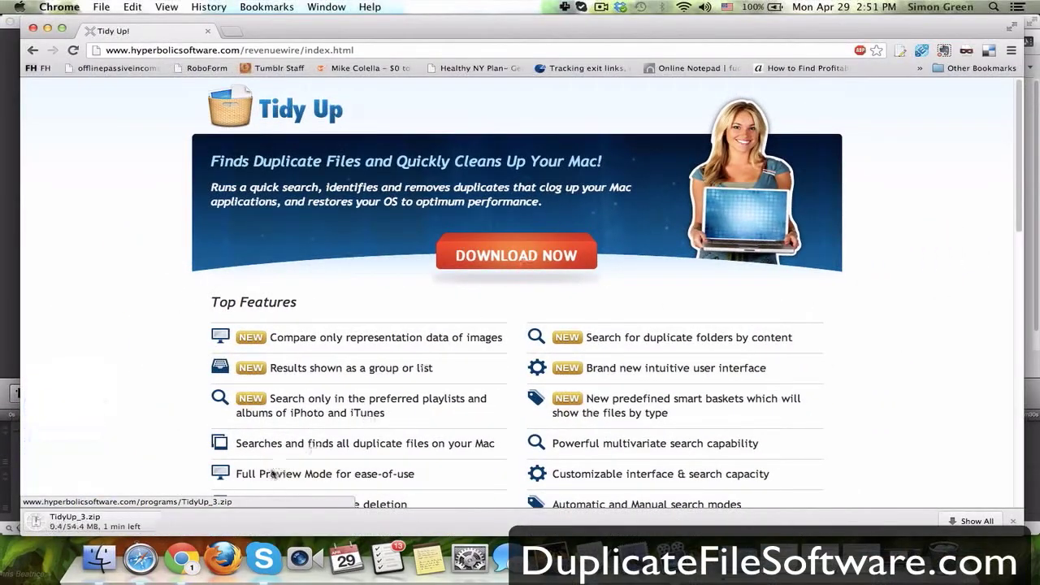
click(171, 524)
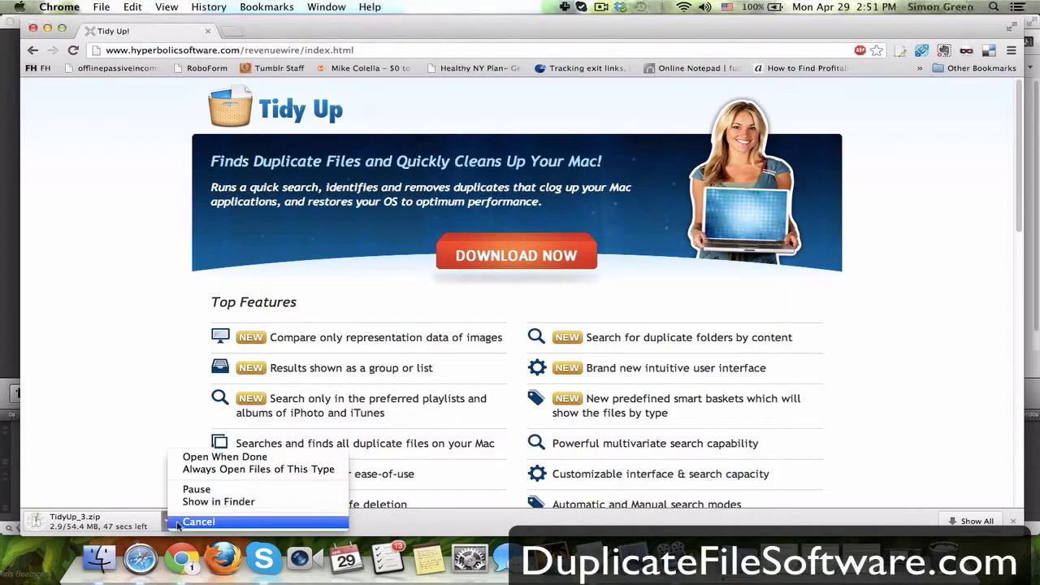
click(178, 522)
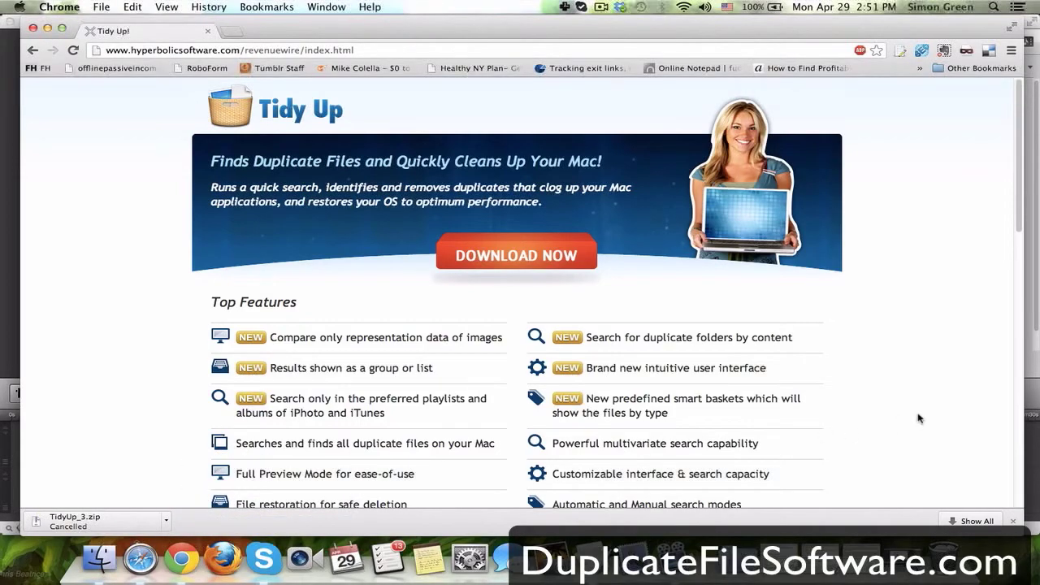
key(F4)
Launch Tidy Up and tick Macintosh HD in the List To Scan pane
click(892, 398)
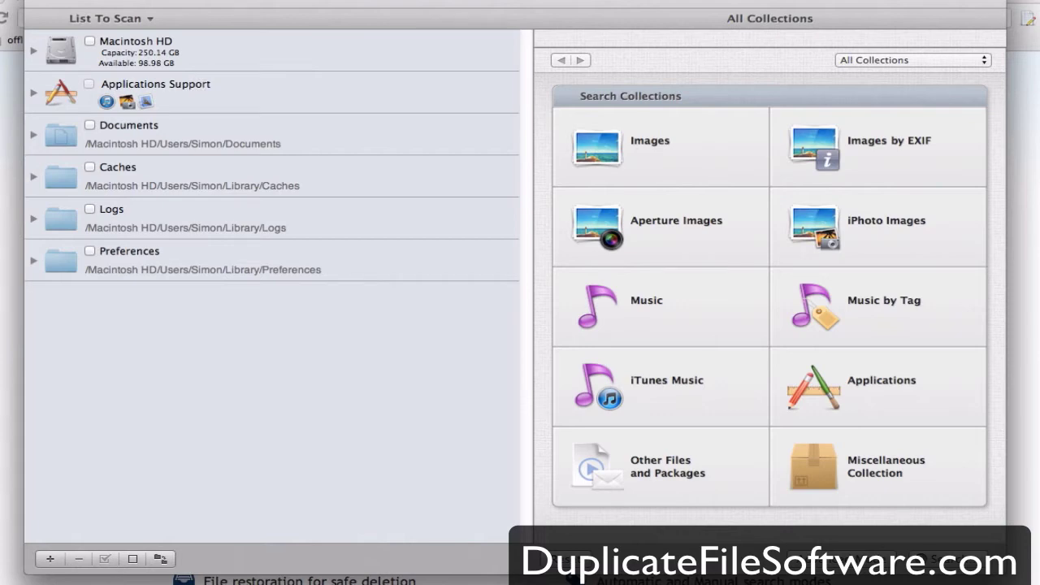
click(853, 555)
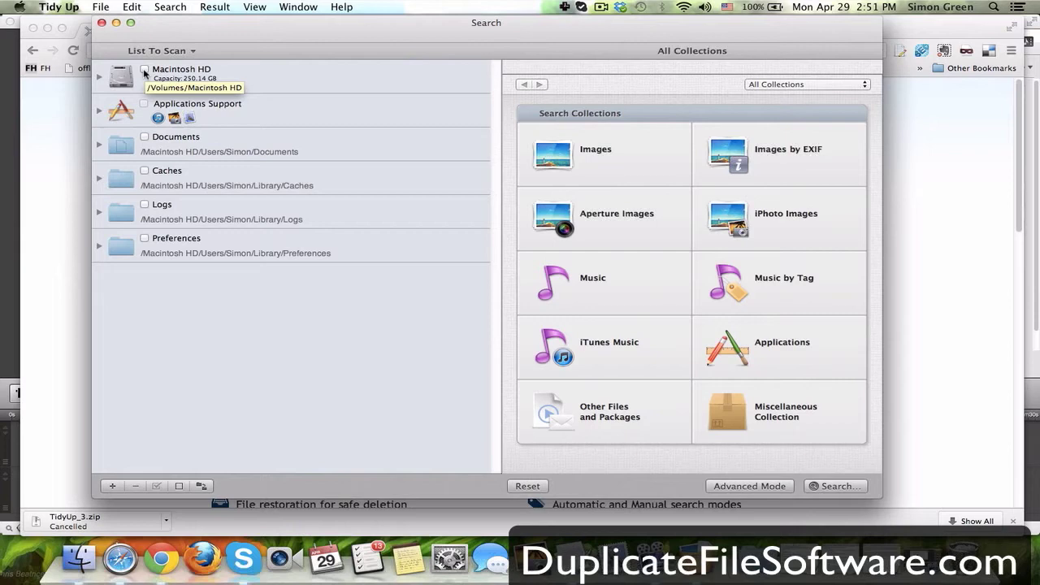
click(144, 71)
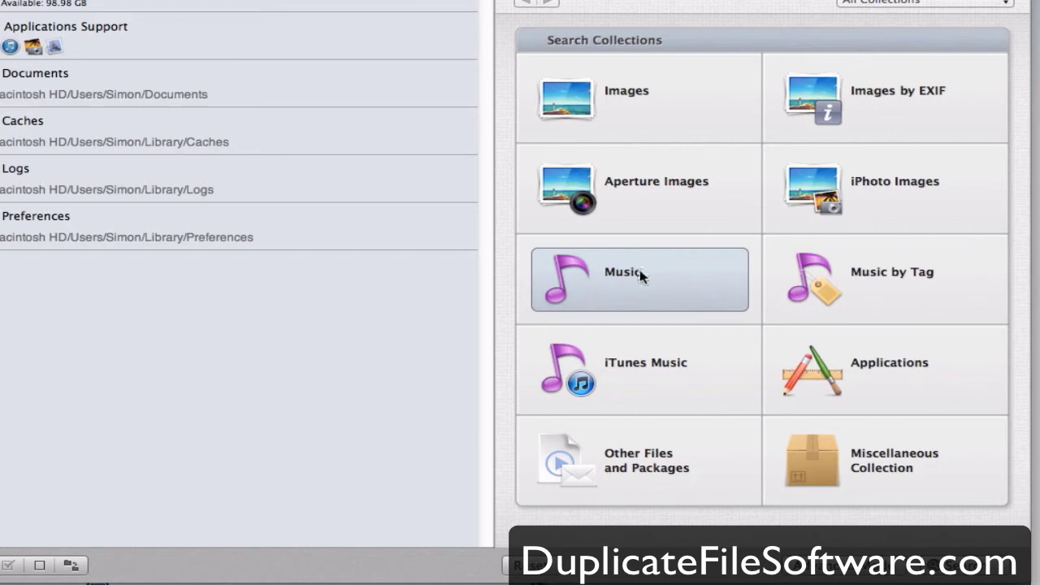
Run a Music duplicate search for 'All kinds', finding 146 duplicate items
click(639, 270)
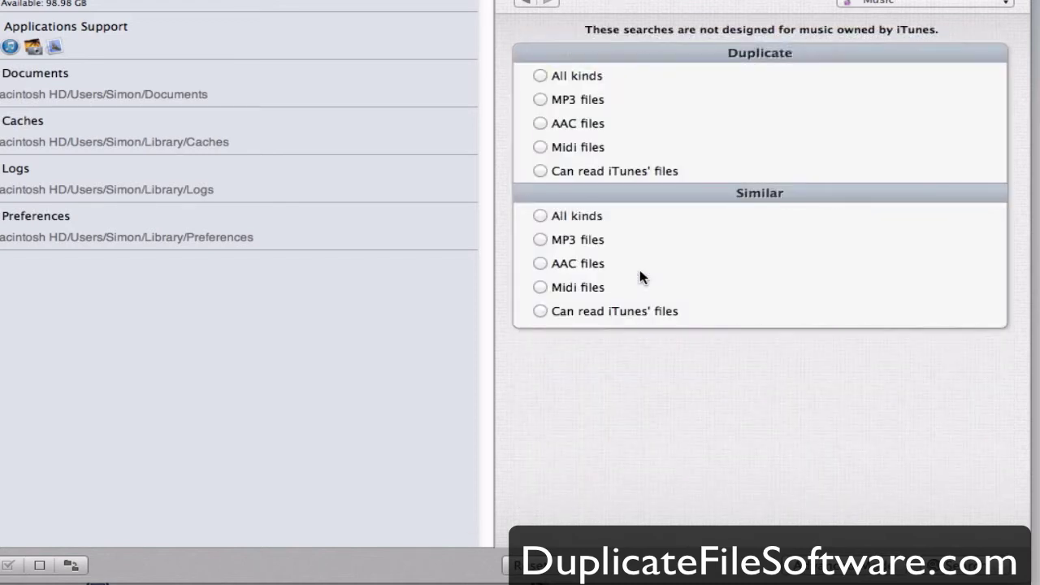
click(558, 77)
key(Return)
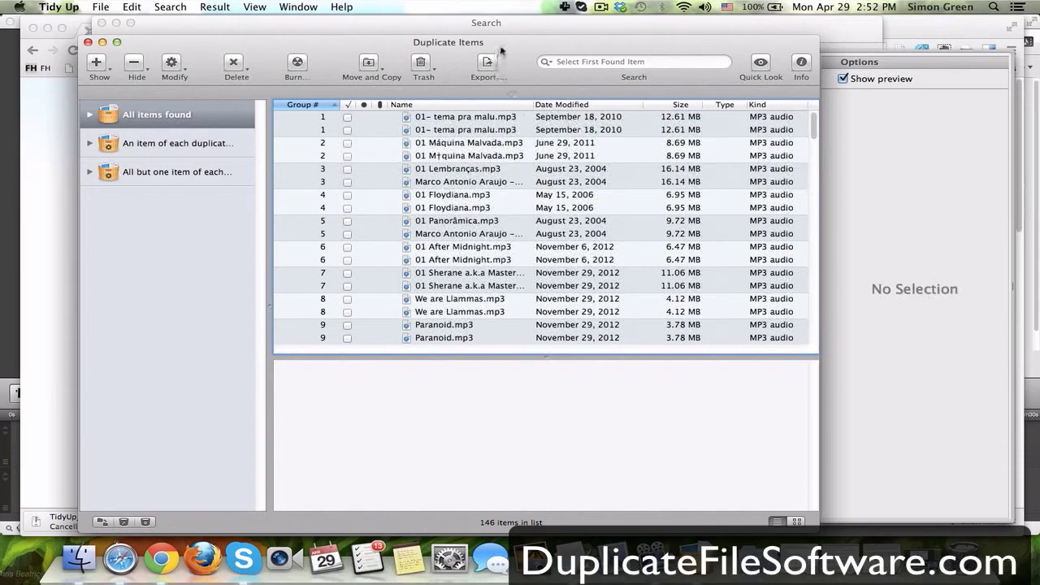
Reposition the results window and enlarge the results list pane and basket sidebar
drag(500, 48, 465, 41)
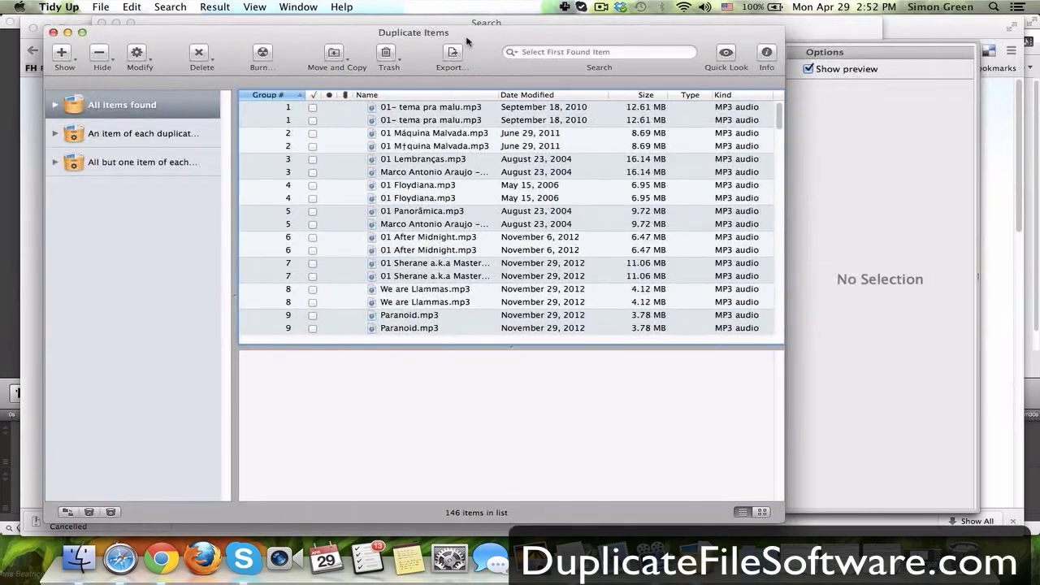
click(760, 512)
click(742, 511)
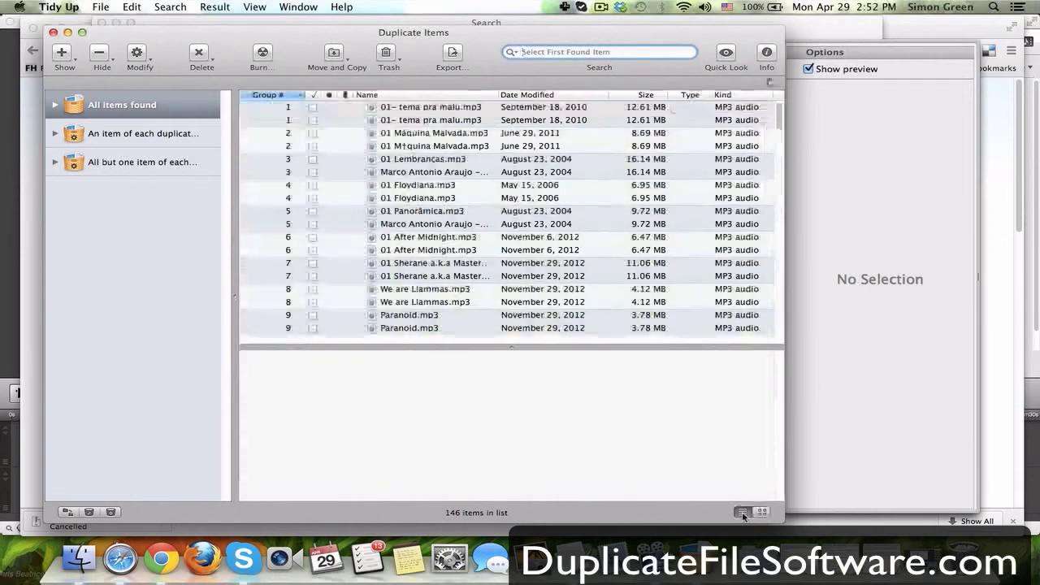
drag(653, 347, 655, 440)
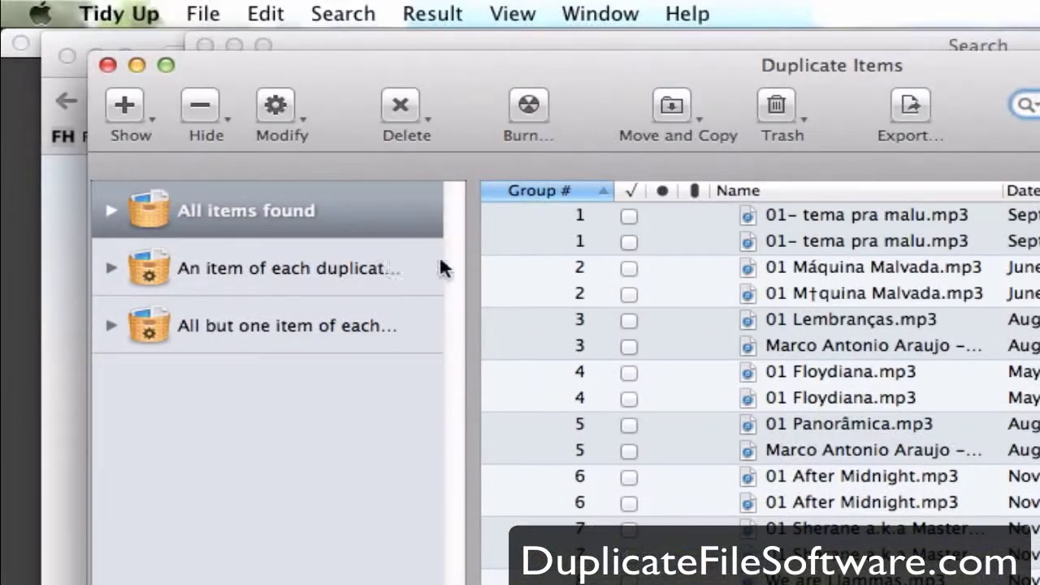
mouse_move(471, 268)
mouse_down()
mouse_move(611, 276)
mouse_move(539, 279)
mouse_move(483, 309)
mouse_up()
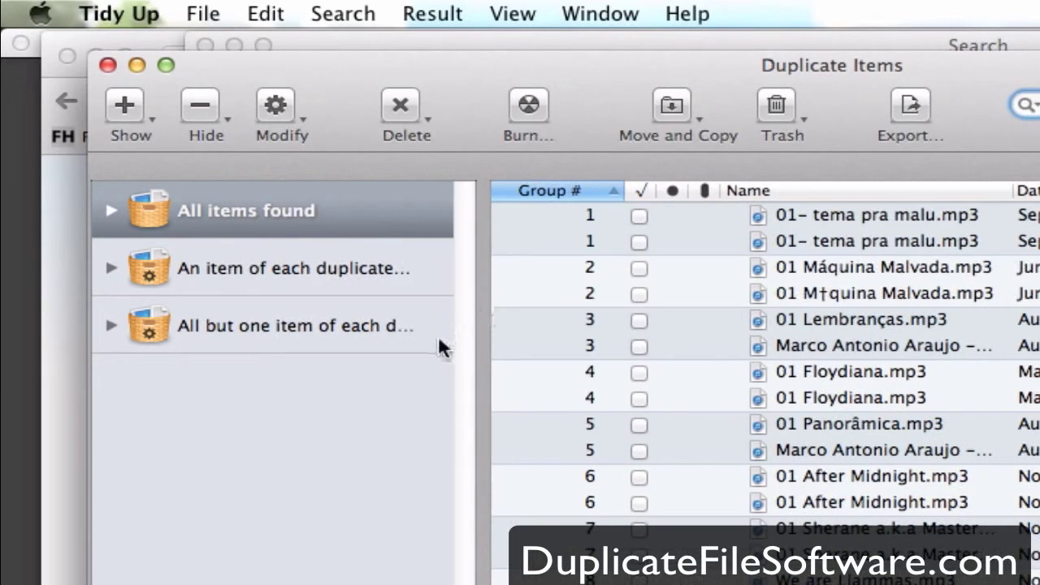
View the 'All but one item' basket (73 items), then return to all 146 items
click(439, 340)
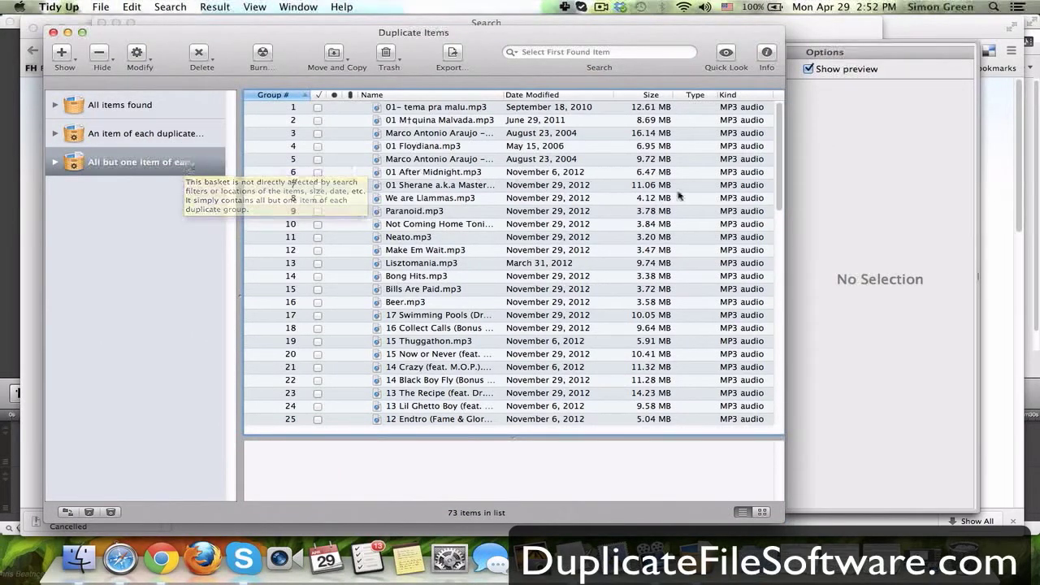
scroll(781, 166, down, 2)
scroll(780, 187, up, 2)
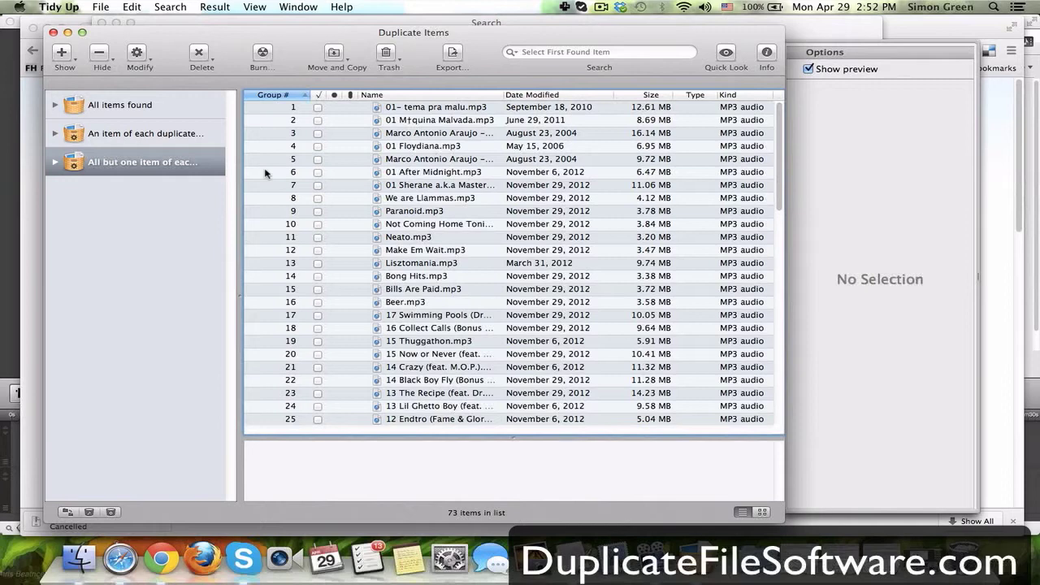
click(161, 110)
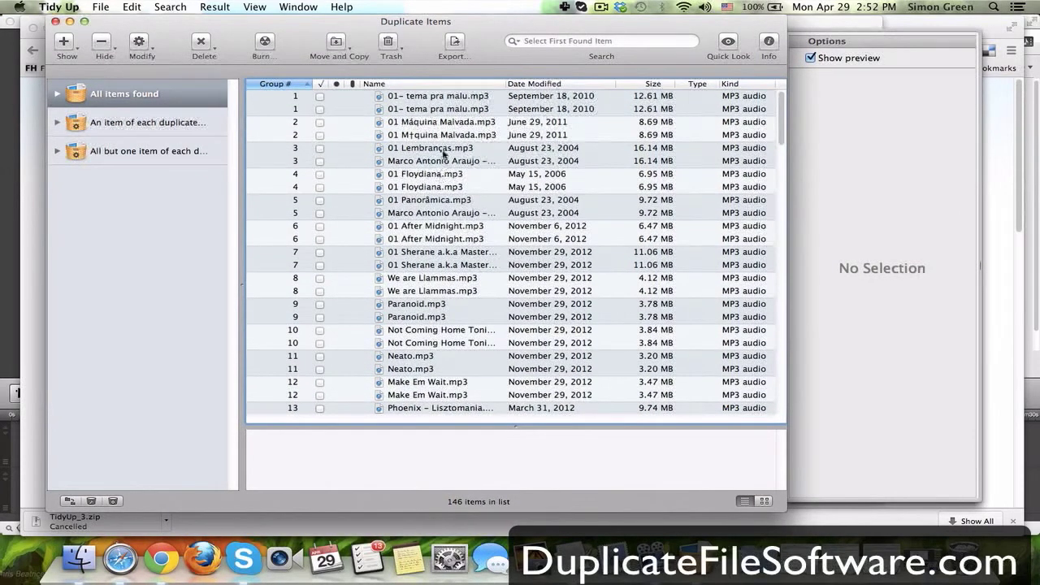
Enlarge the folder path area and compare the two Floydiana copies, pausing the preview
click(443, 150)
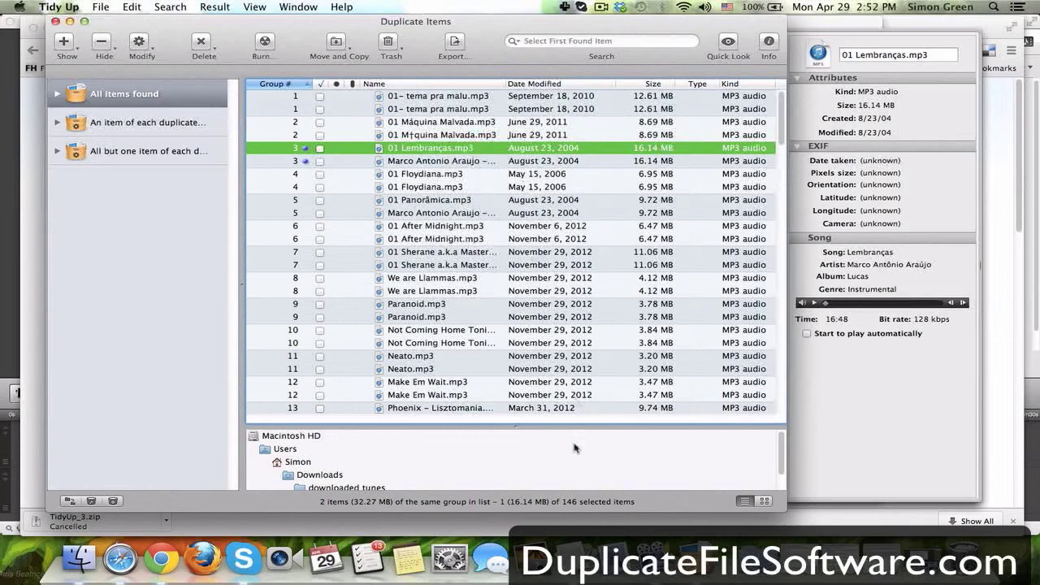
drag(573, 423, 585, 260)
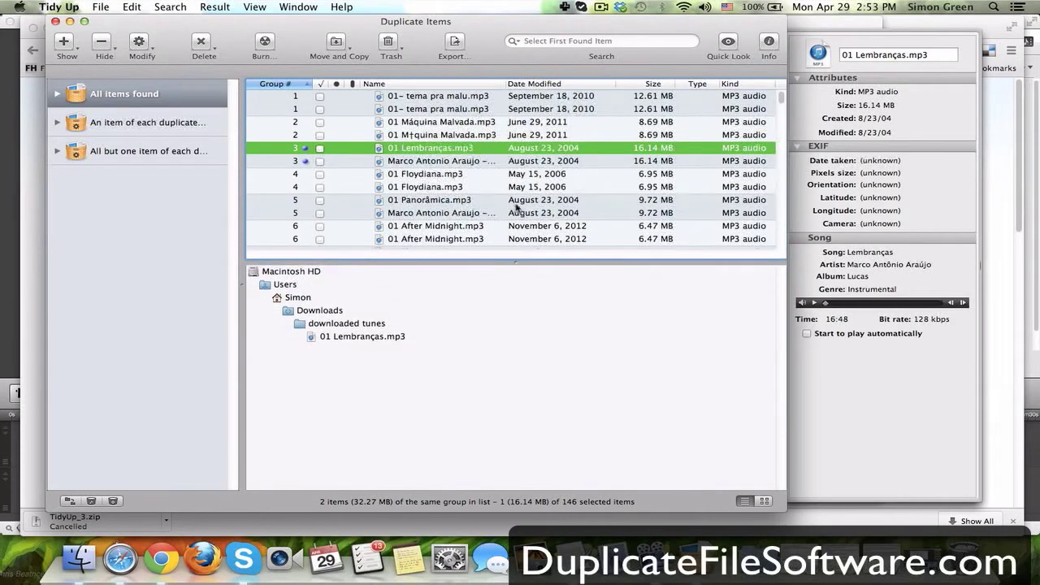
key(Down)
key(Down)
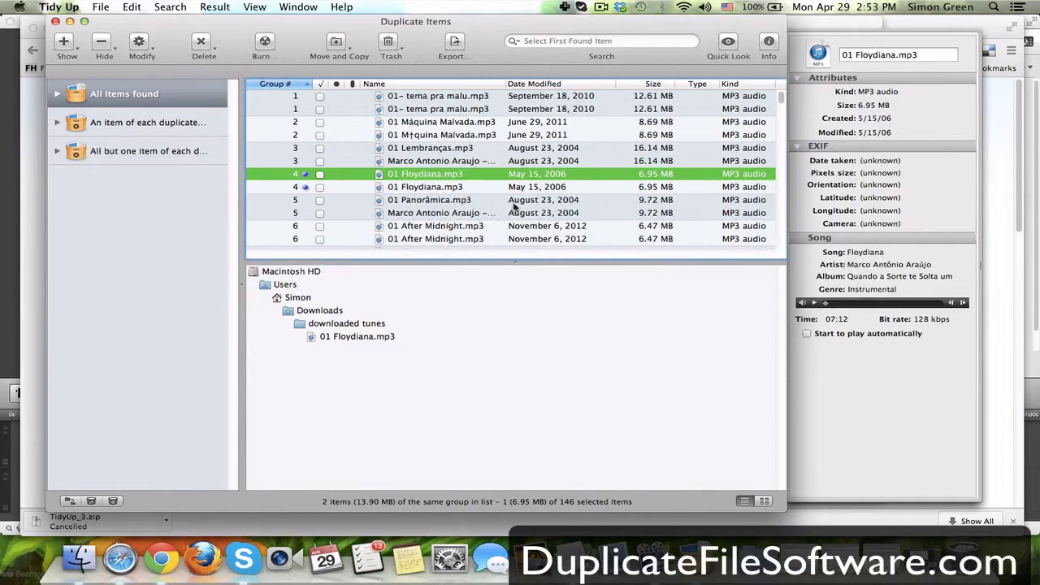
key(Down)
key(Up)
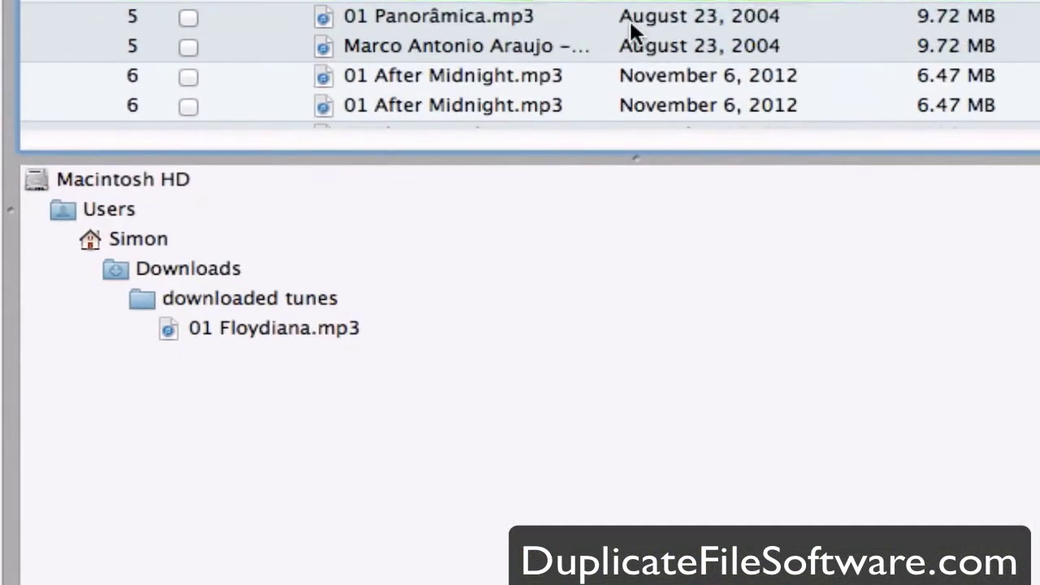
key(Down)
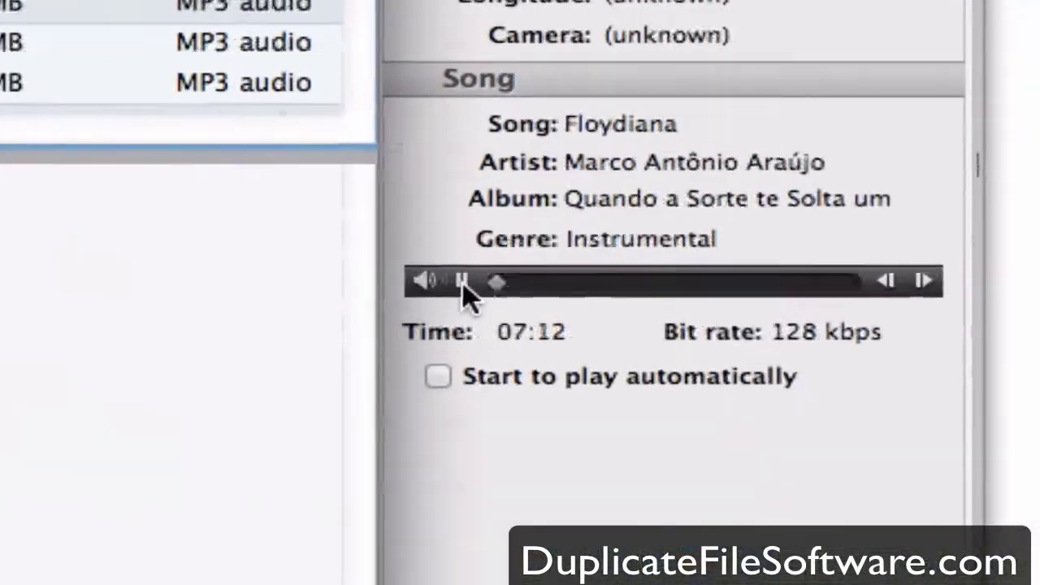
click(815, 303)
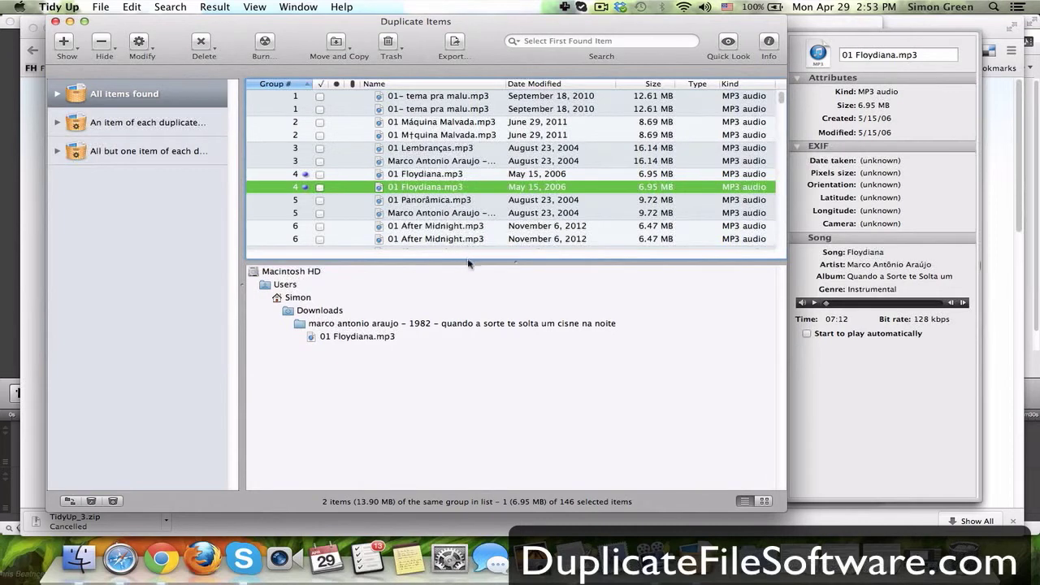
Restore the list height and select the Floydiana copy in downloaded tunes
drag(469, 262, 470, 333)
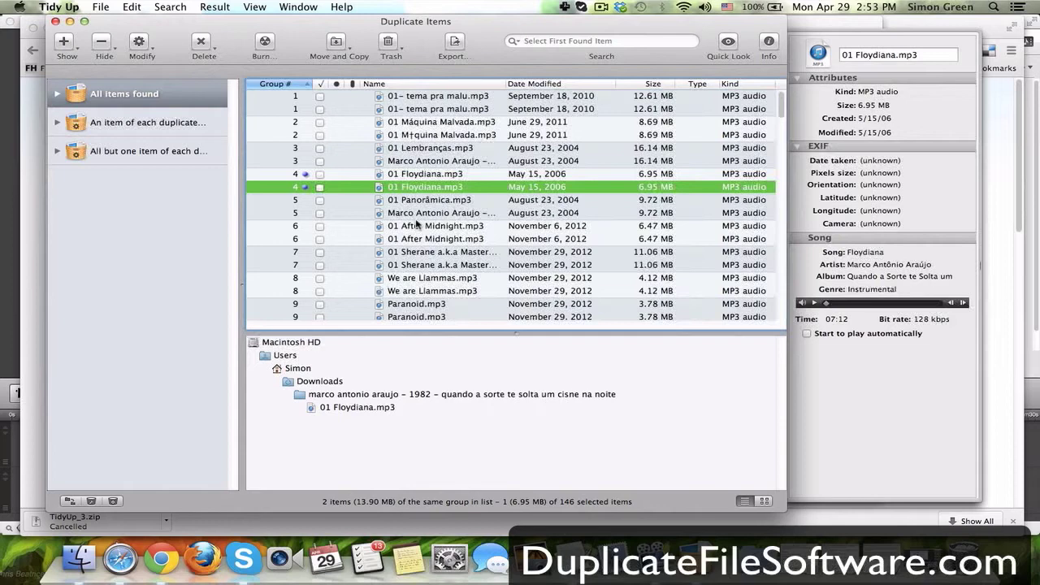
click(421, 175)
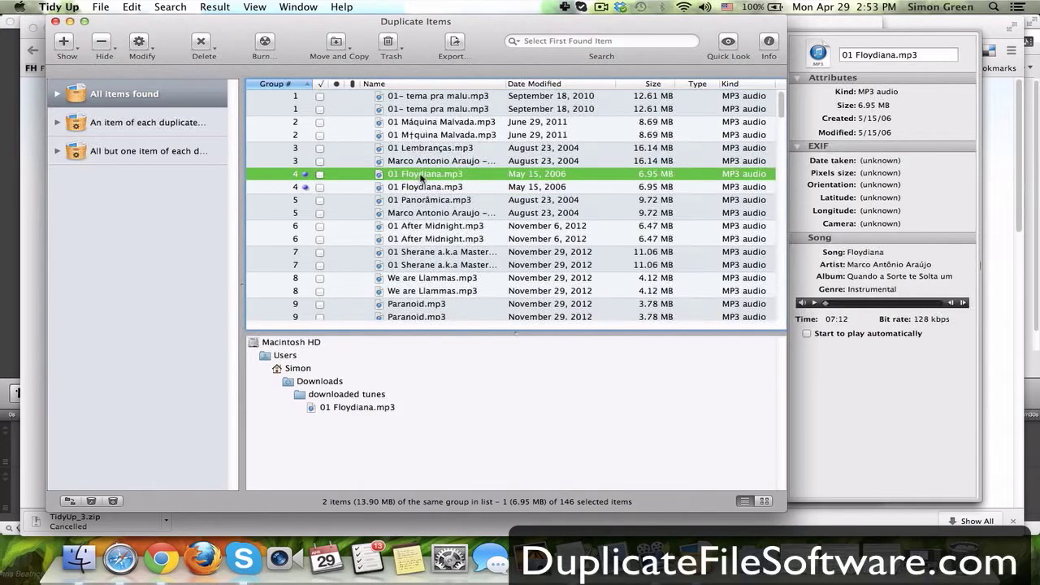
key(Down)
key(Up)
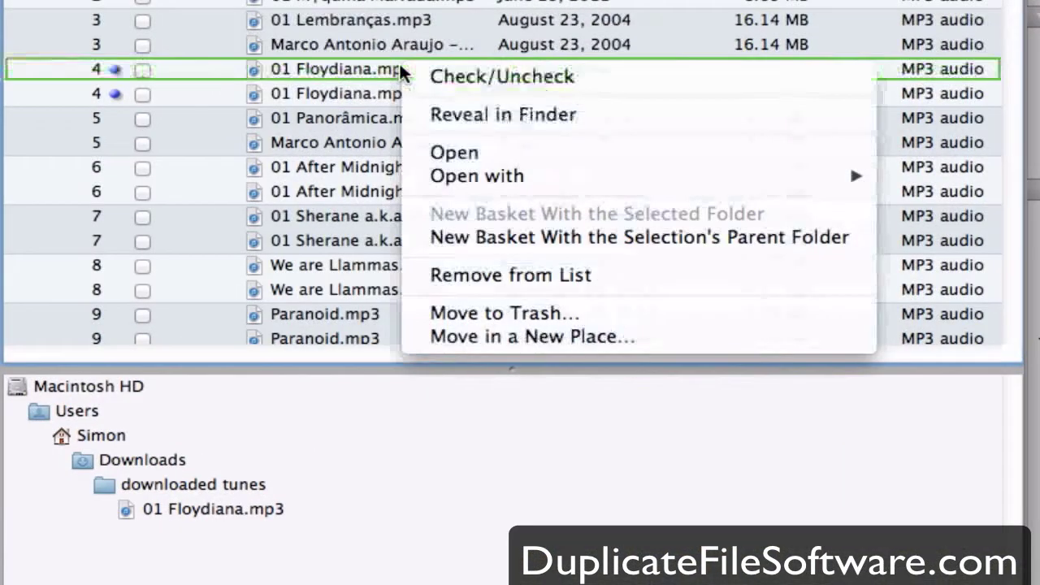
Create a Location #1 basket from the Floydiana file's parent folder and select all 73 items
click(510, 243)
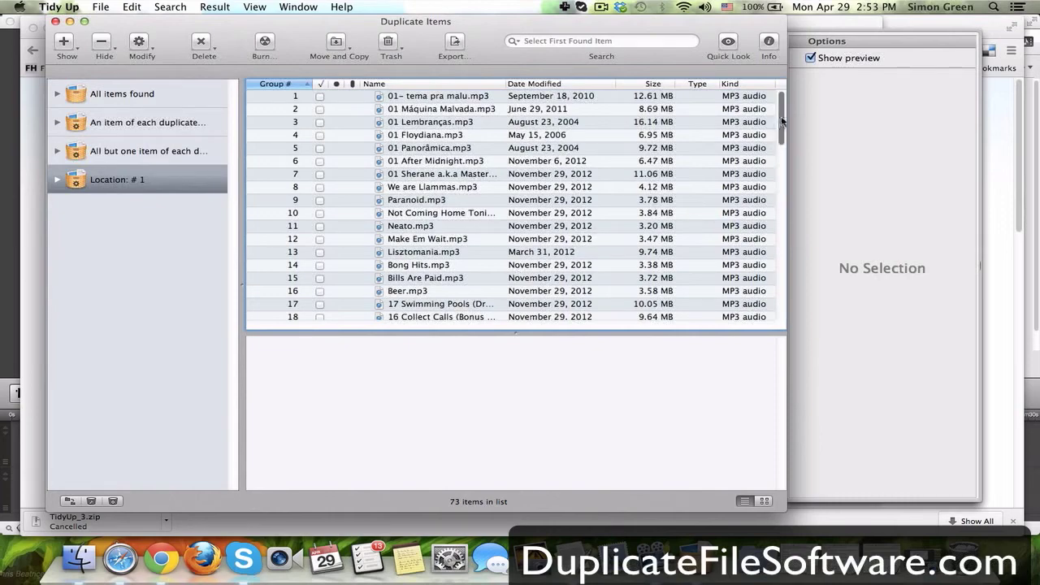
scroll(782, 120, down, 1)
scroll(782, 120, down, 10)
scroll(782, 121, down, 4)
scroll(788, 120, up, 15)
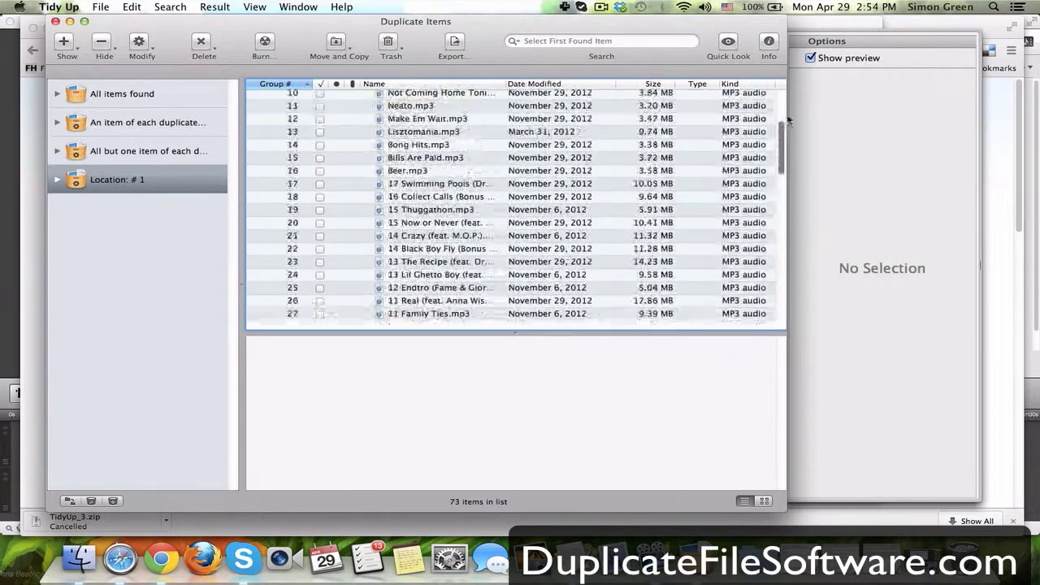
scroll(782, 120, up, 3)
click(573, 180)
key(super+a)
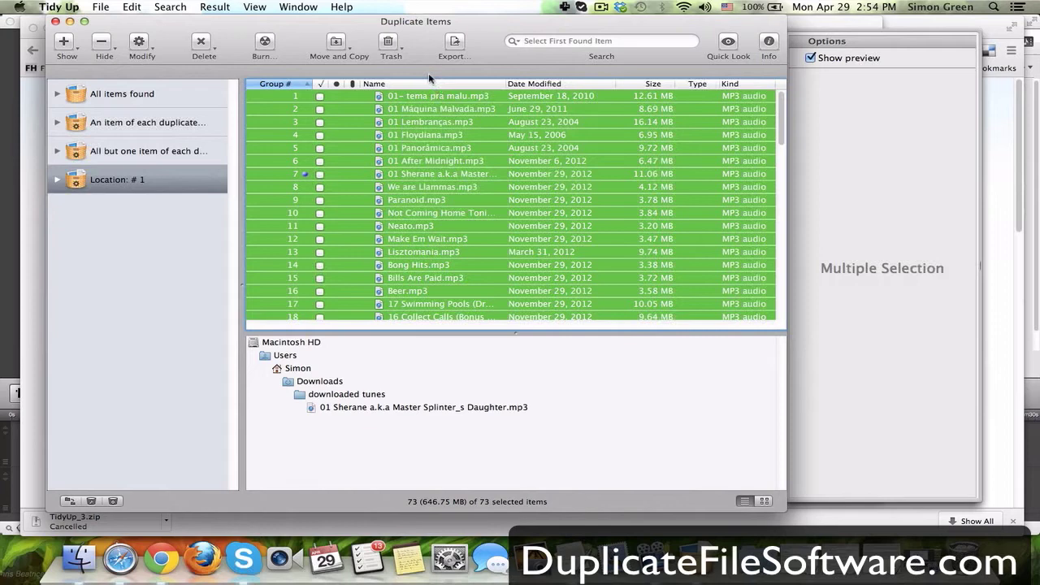
Trash the basket's 73 duplicates via 'Content of selected basket', then close the Empty Folders window
click(391, 42)
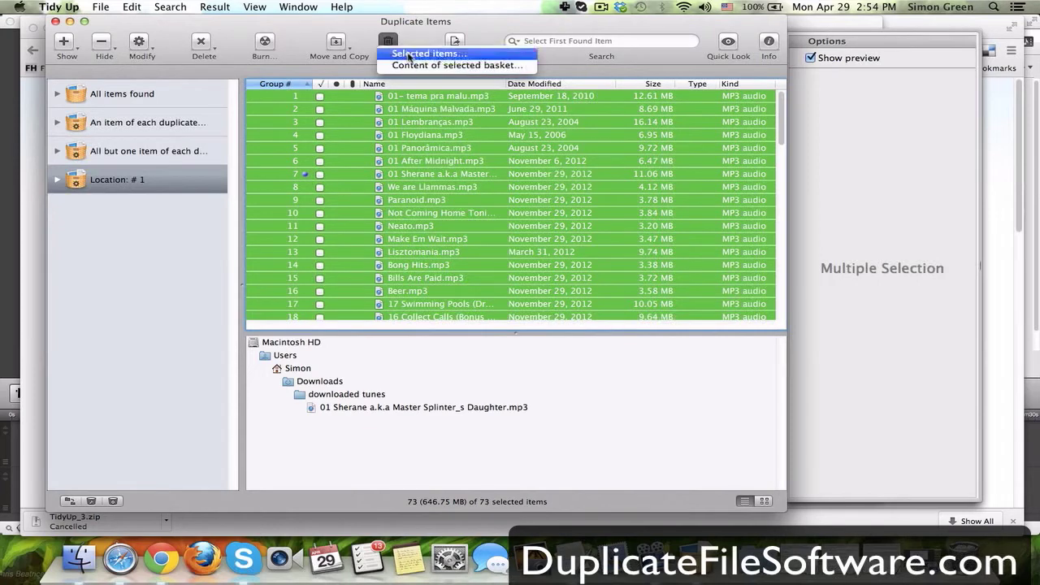
click(413, 67)
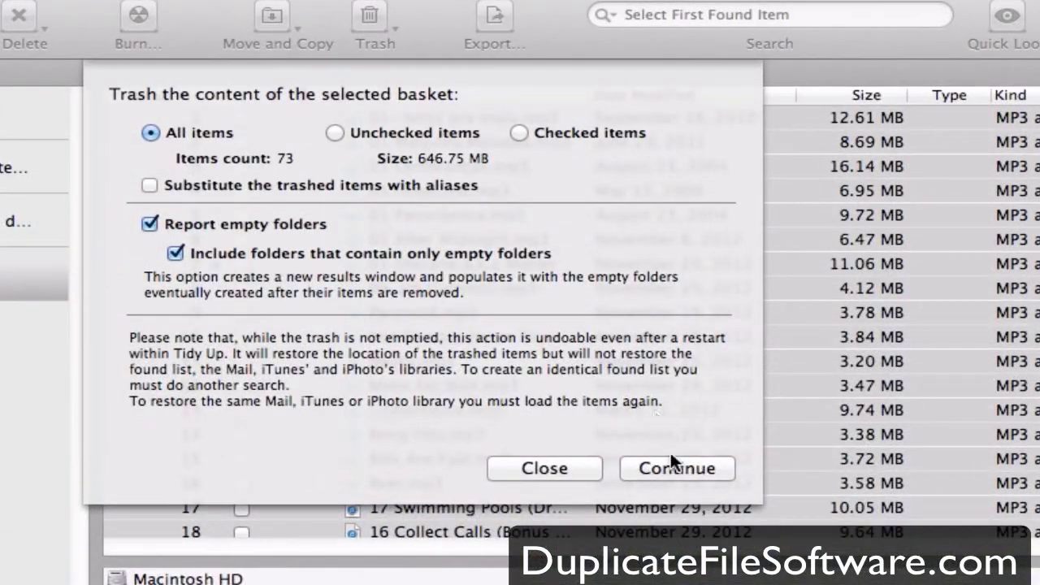
click(671, 457)
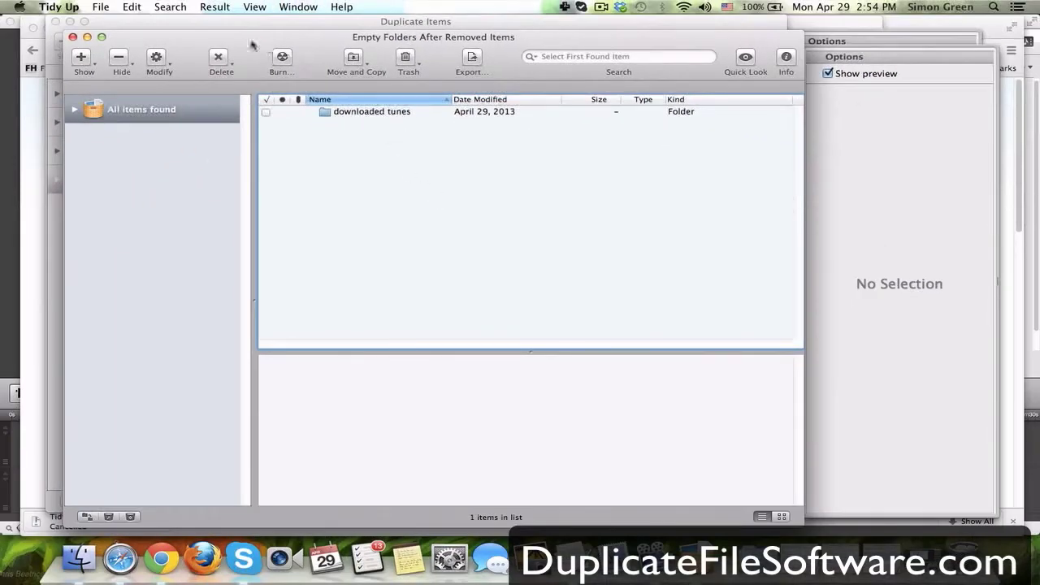
click(73, 38)
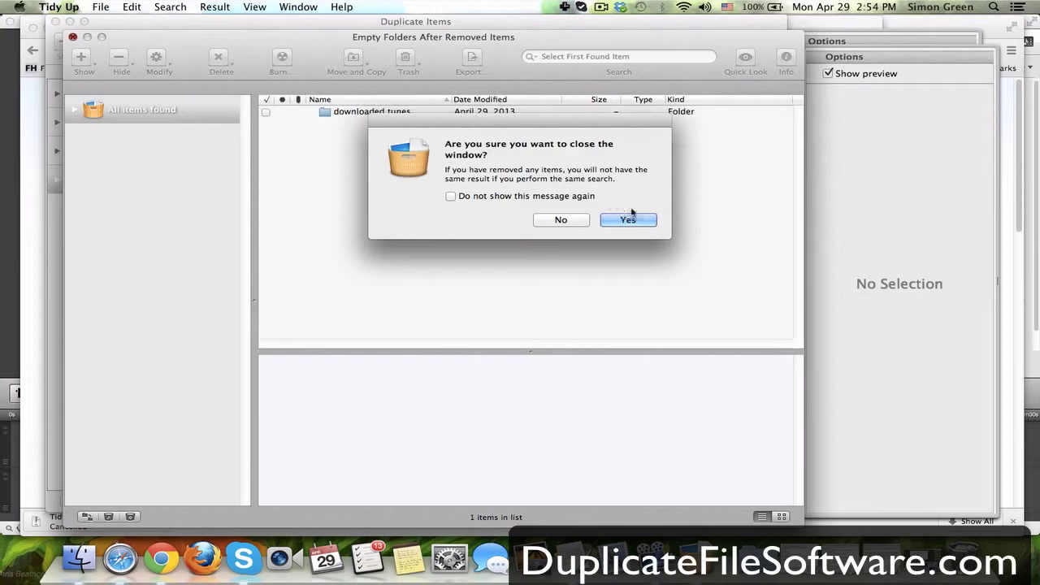
click(640, 221)
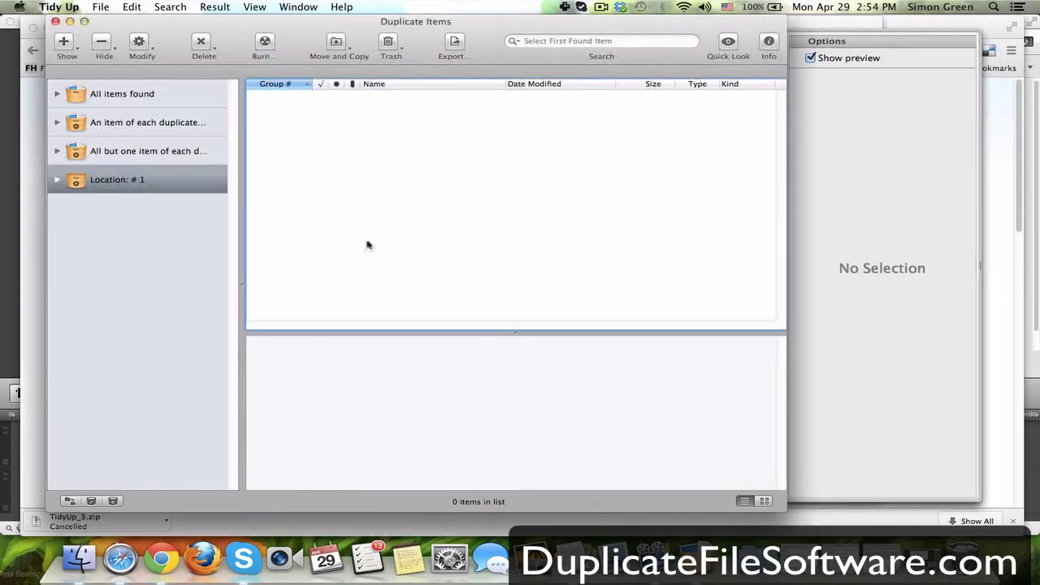
click(978, 546)
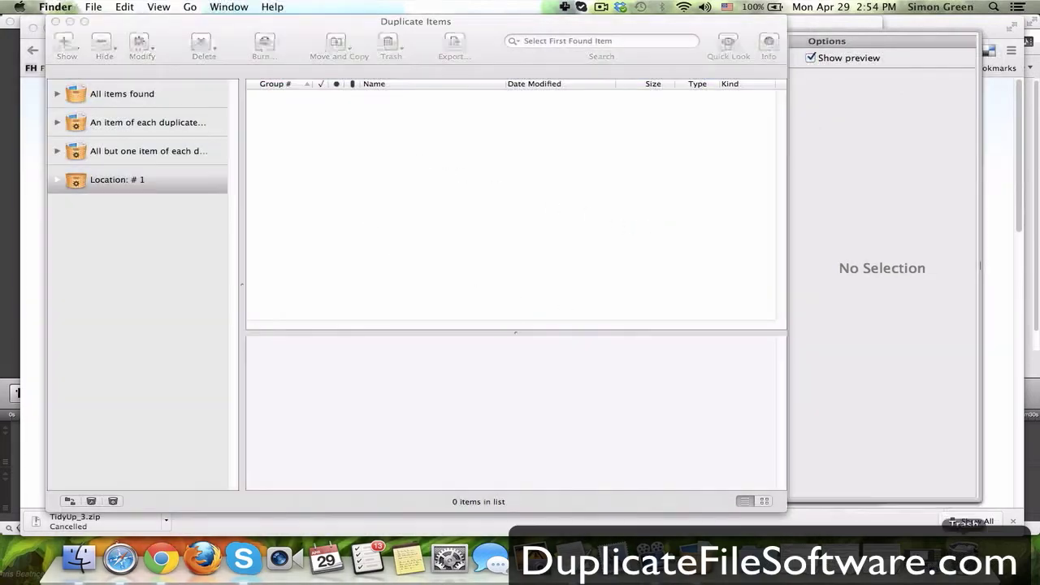
scroll(713, 302, down, 5)
scroll(712, 309, down, 3)
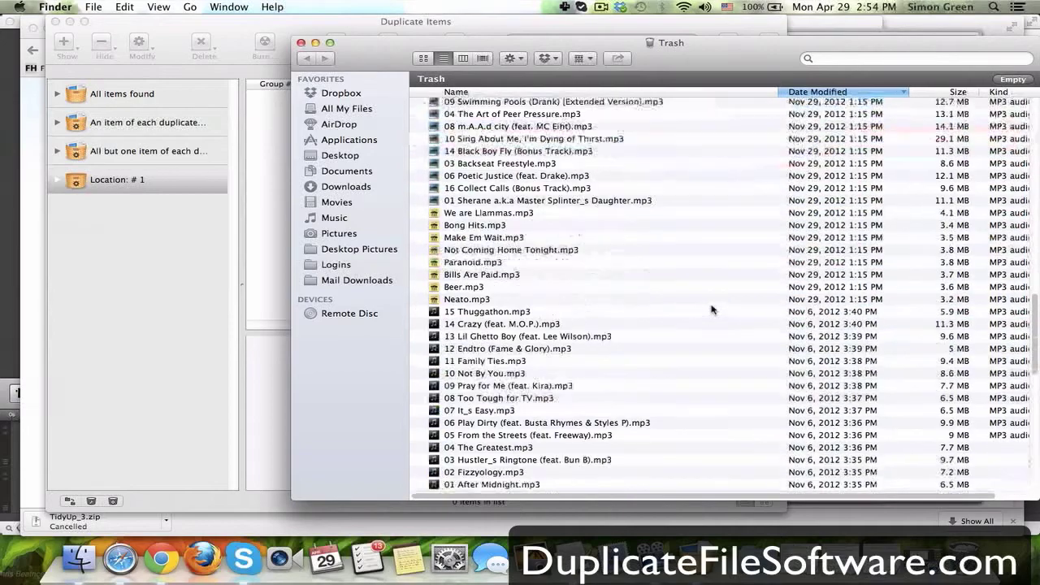
scroll(615, 239, up, 5)
scroll(610, 235, up, 3)
scroll(609, 239, down, 2)
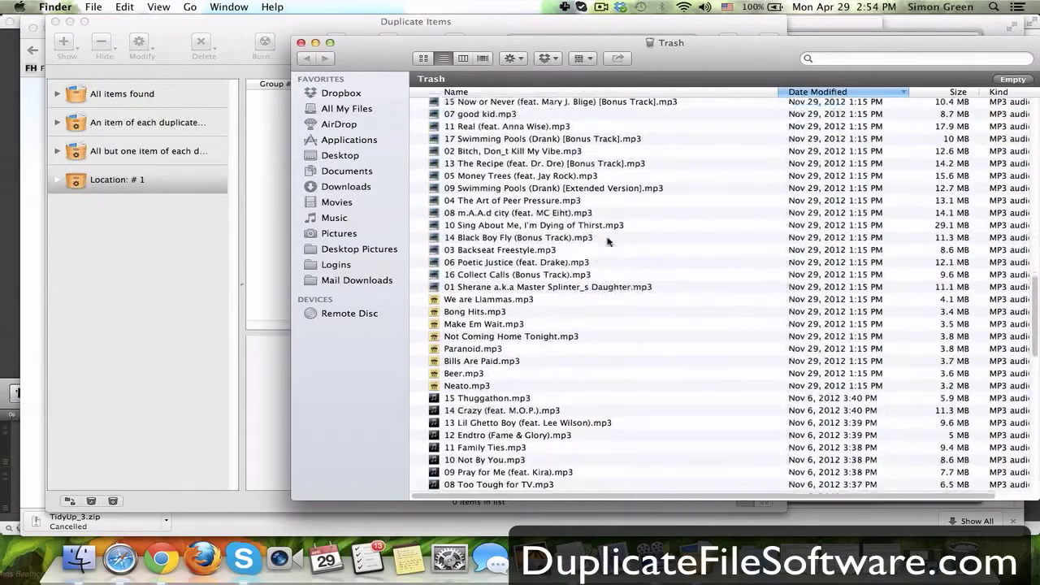
click(301, 42)
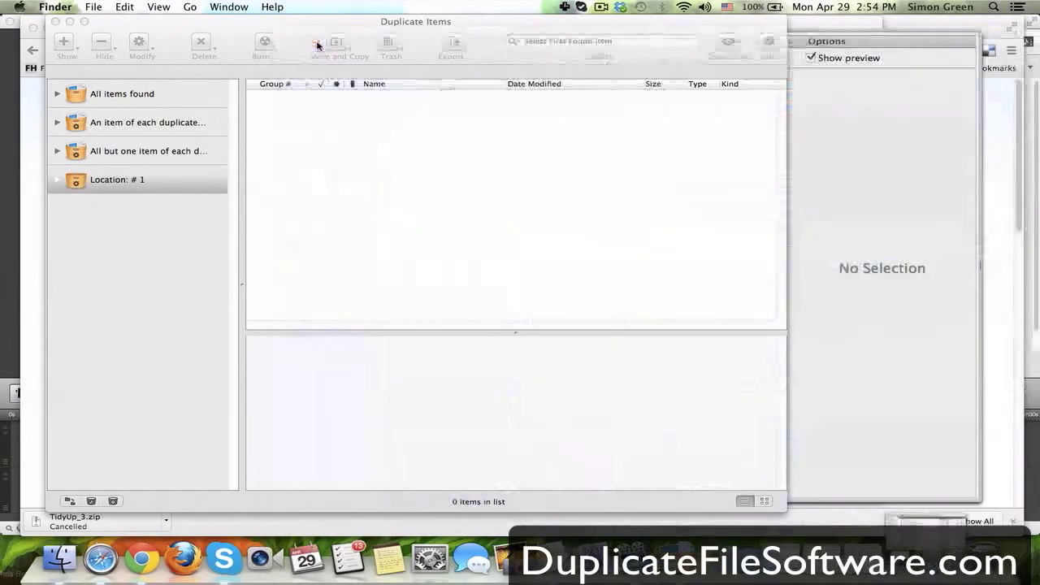